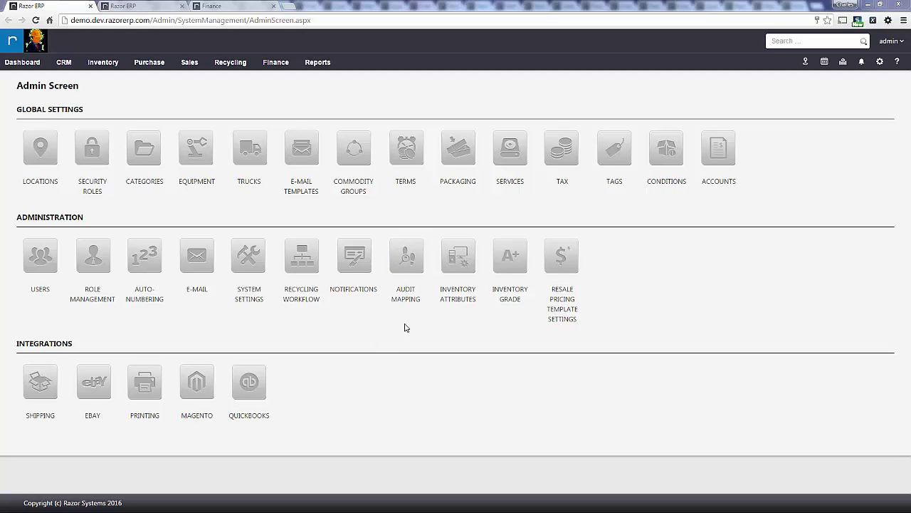
# - Open the QuickBooks integration settings from the Admin Screen
pyautogui.click(881, 63)
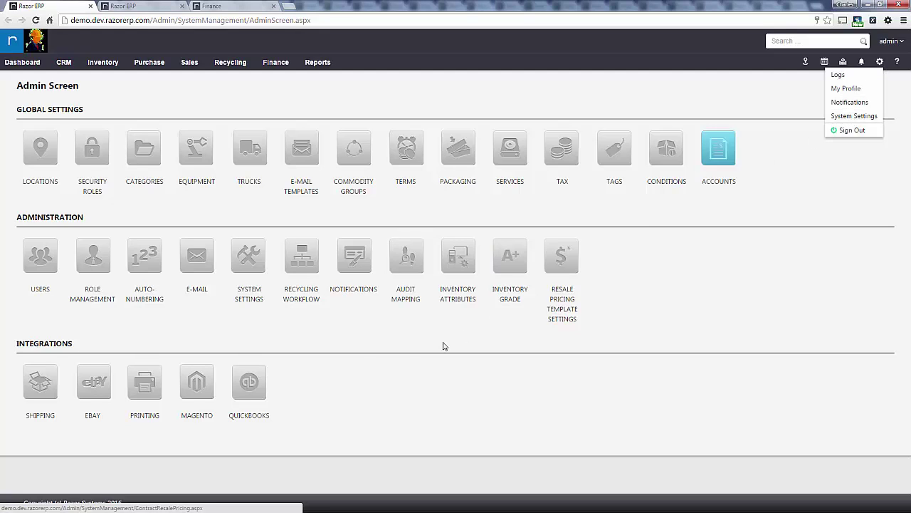
pyautogui.click(362, 366)
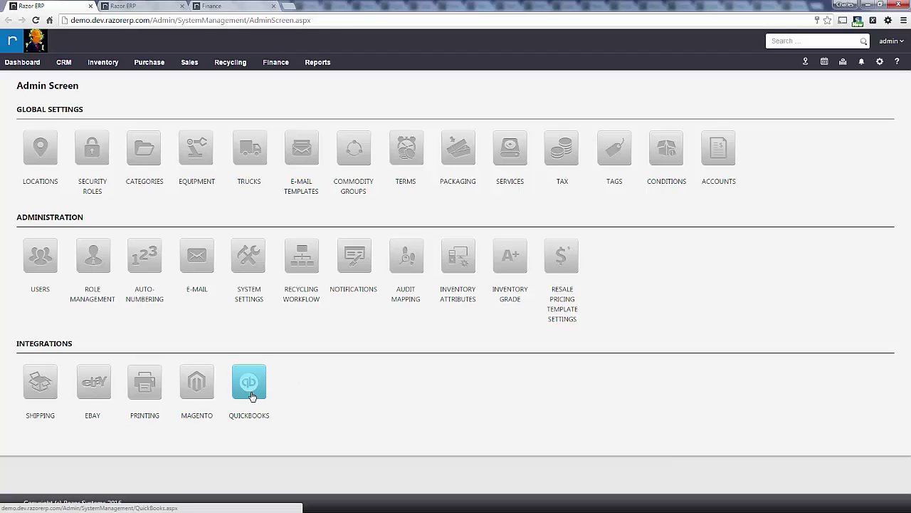
pyautogui.click(250, 395)
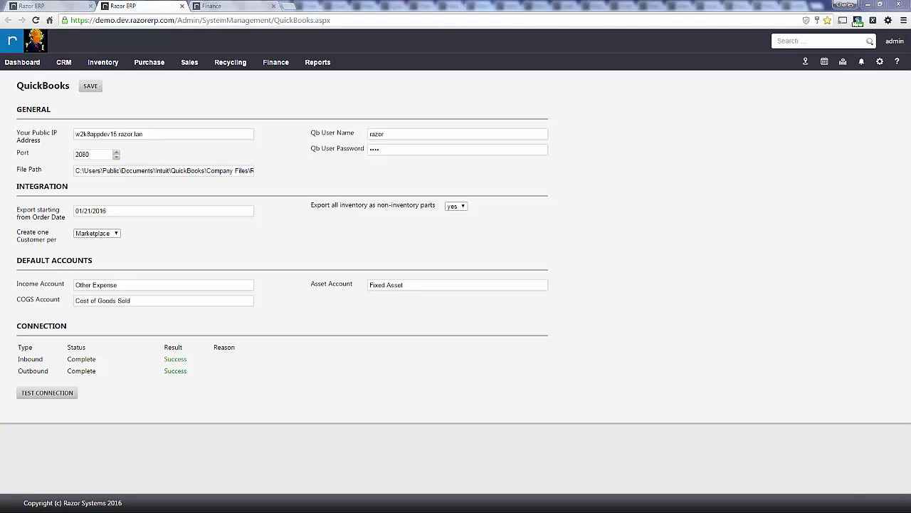
# - Examine the QuickBooks Configuration Word document, covering the high-level steps, prerequisites and the General integration properties
pyautogui.moveTo(910, 45); pyautogui.dragTo(544, 44)
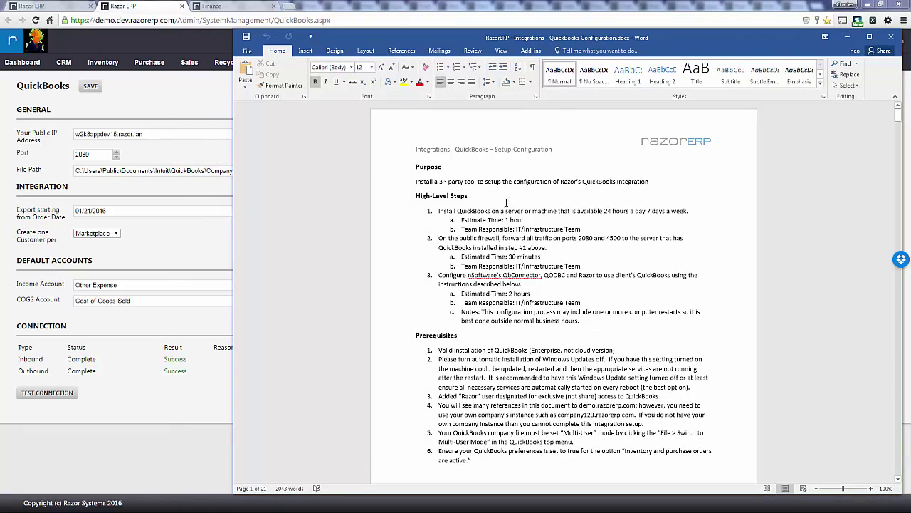
pyautogui.click(501, 220)
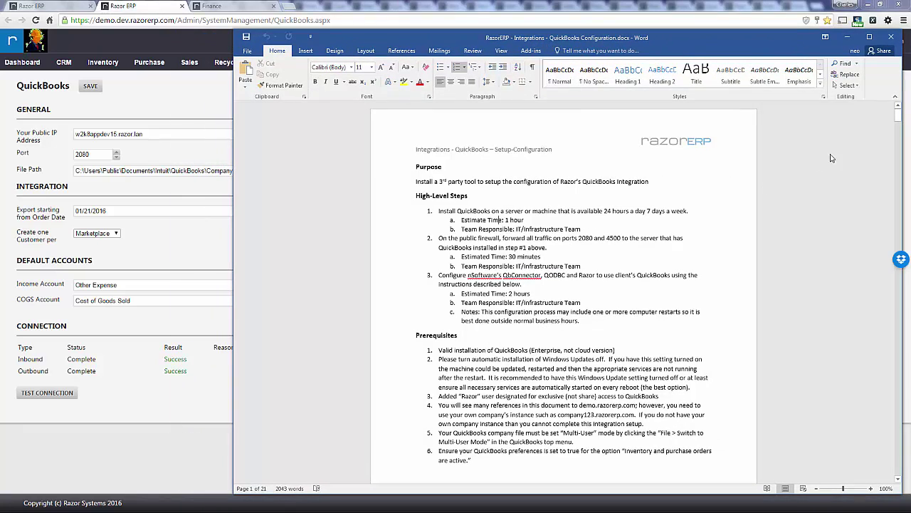
pyautogui.scroll(-6, 590, 220)
pyautogui.scroll(-10, 590, 220)
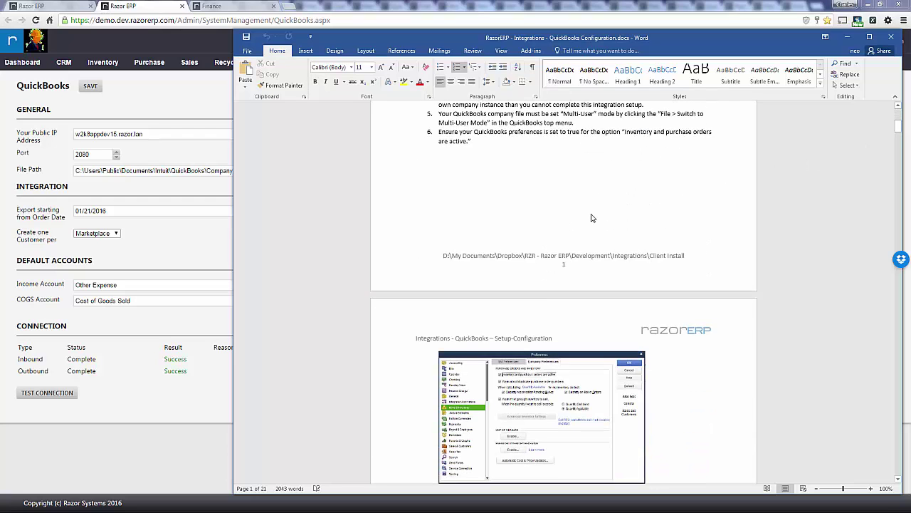
pyautogui.scroll(-2, 592, 214)
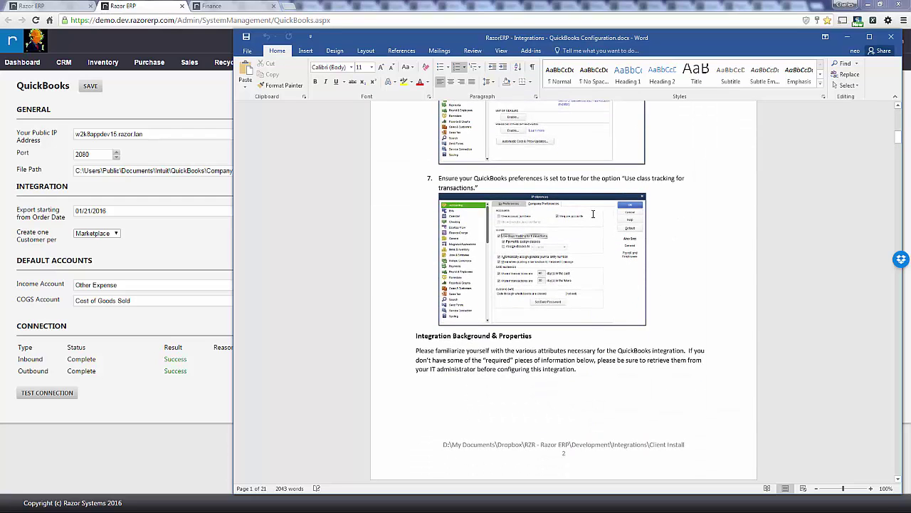
pyautogui.scroll(-2, 593, 216)
pyautogui.scroll(-5, 593, 217)
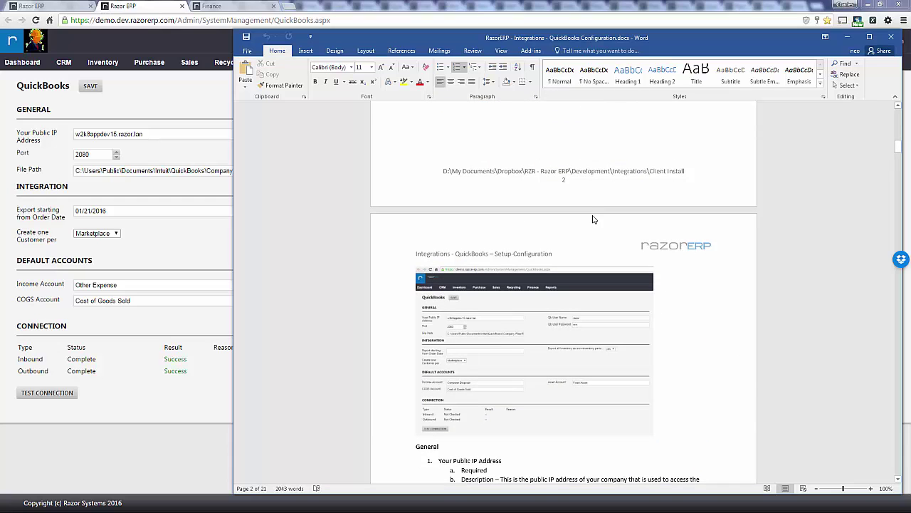
pyautogui.scroll(-6, 593, 219)
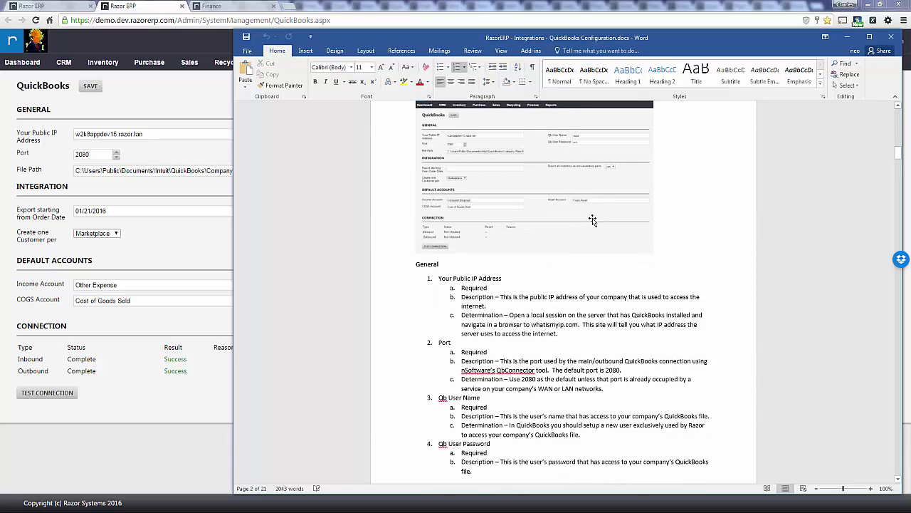
pyautogui.scroll(-2, 592, 218)
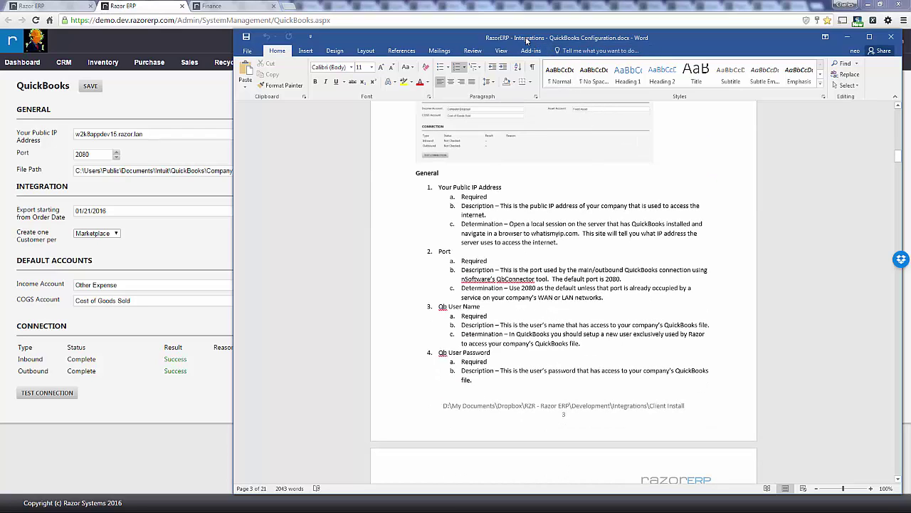
pyautogui.moveTo(527, 41); pyautogui.dragTo(910, 41)
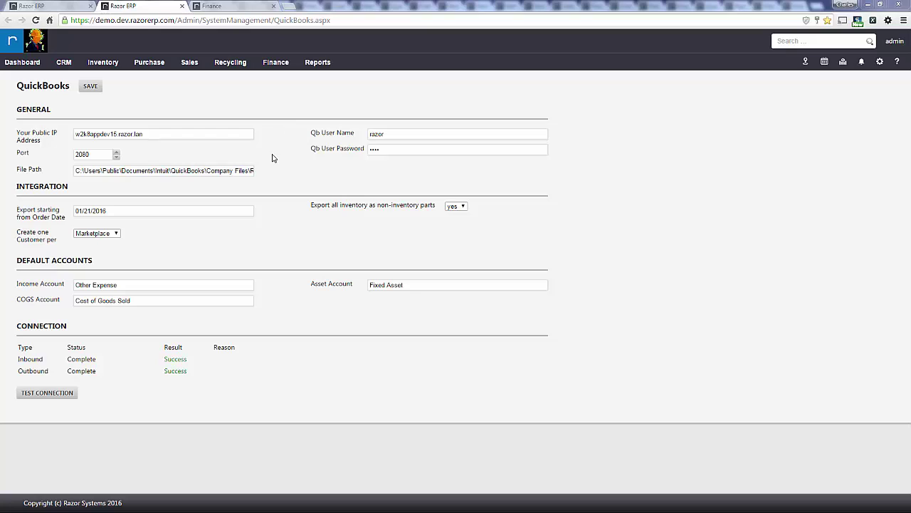
# - Review the QuickBooks page's public IP address, user name, port, file path, export start date and connection test settings
pyautogui.click(158, 134)
pyautogui.moveTo(148, 133); pyautogui.dragTo(70, 135)
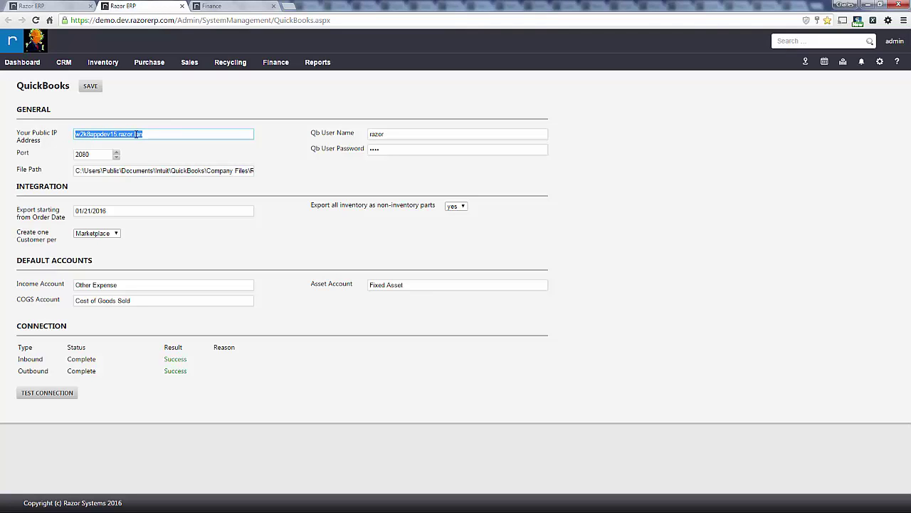
pyautogui.click(292, 151)
pyautogui.click(388, 134)
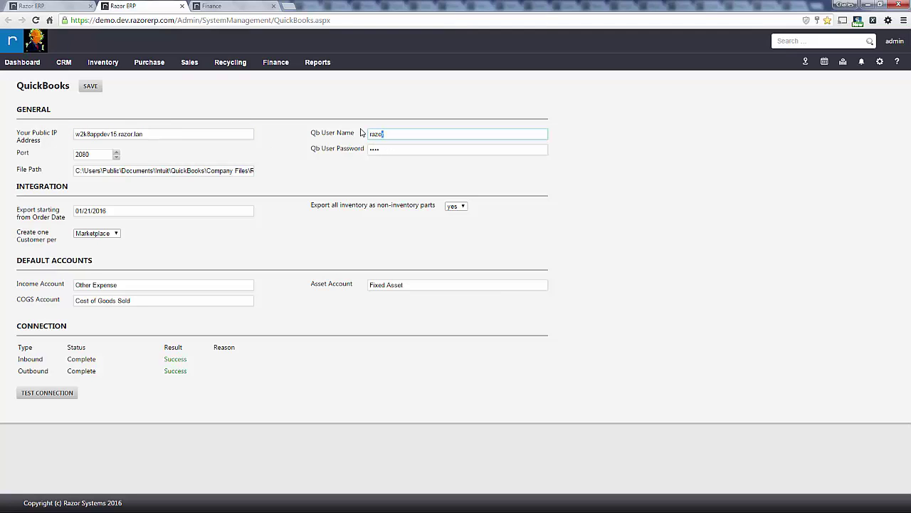
pyautogui.doubleClick(373, 135)
pyautogui.doubleClick(99, 155)
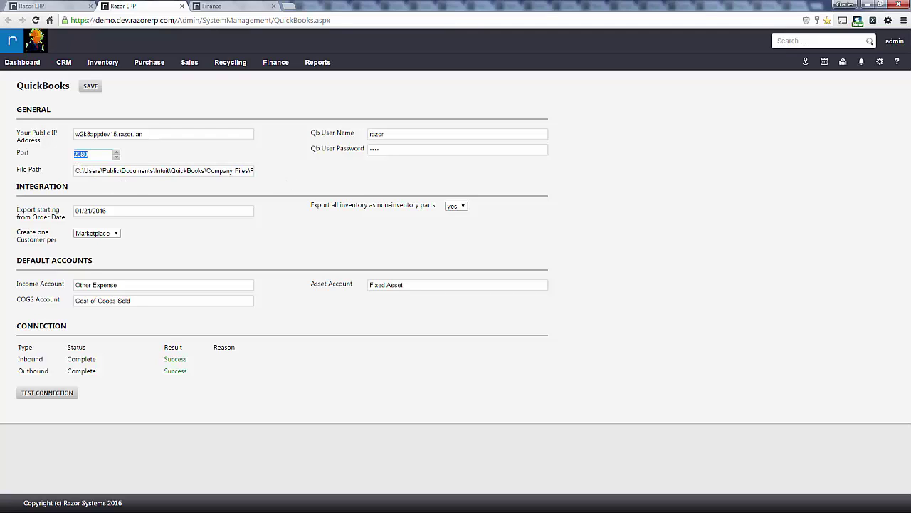
pyautogui.moveTo(77, 169); pyautogui.dragTo(285, 180)
pyautogui.click(286, 182)
pyautogui.click(106, 210)
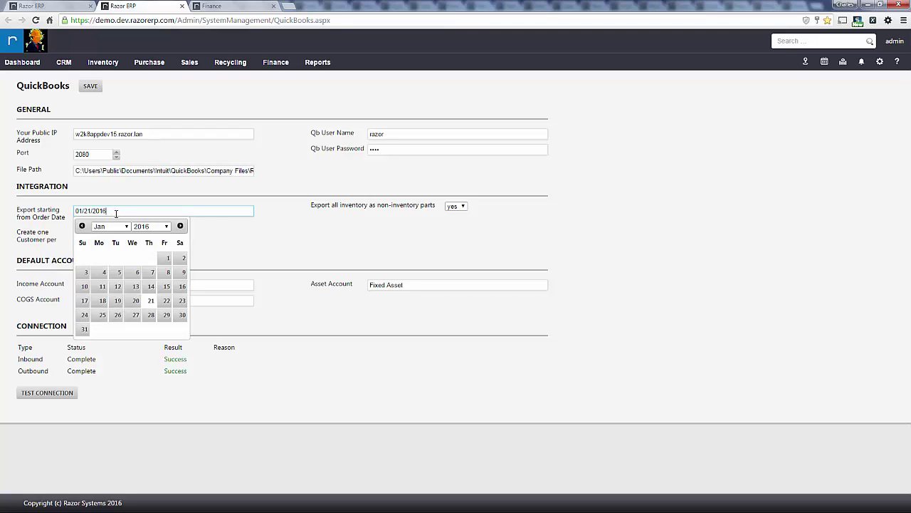
pyautogui.click(335, 220)
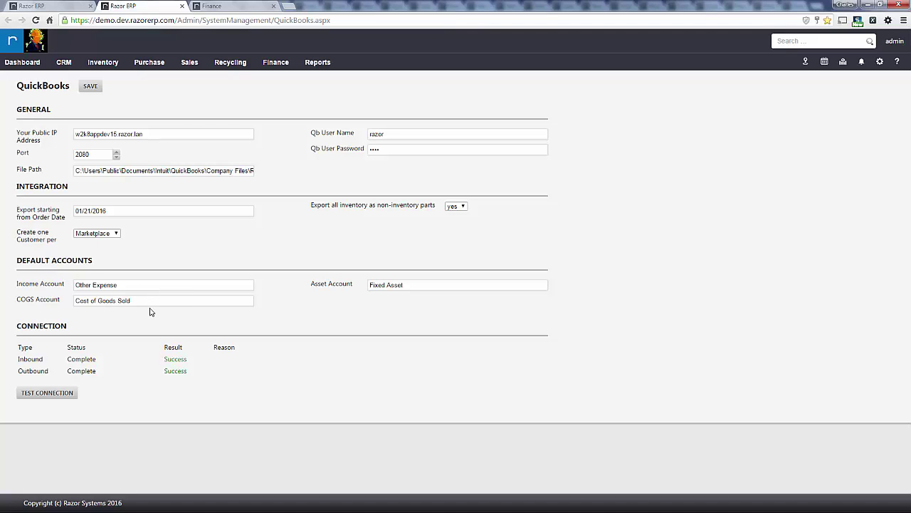
pyautogui.click(47, 396)
# - Open the Finance page and review the record types available for QuickBooks syncing
pyautogui.click(278, 62)
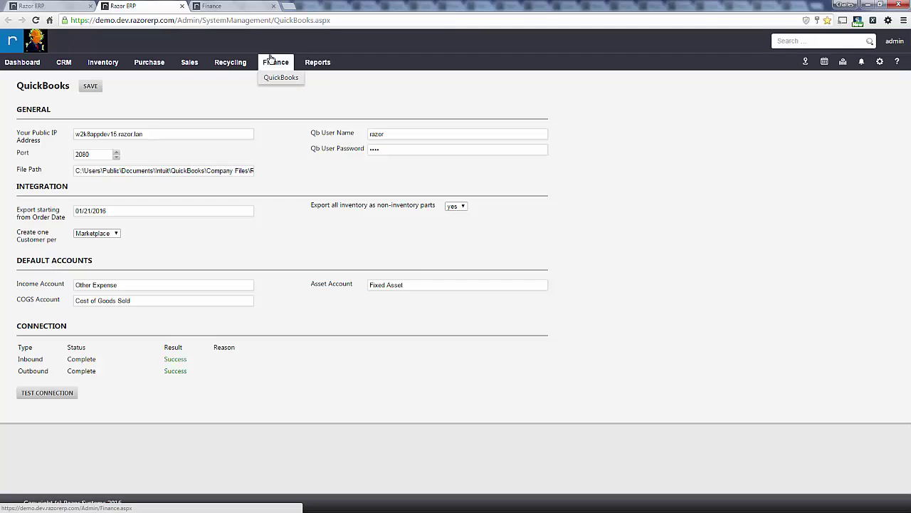
pyautogui.click(238, 6)
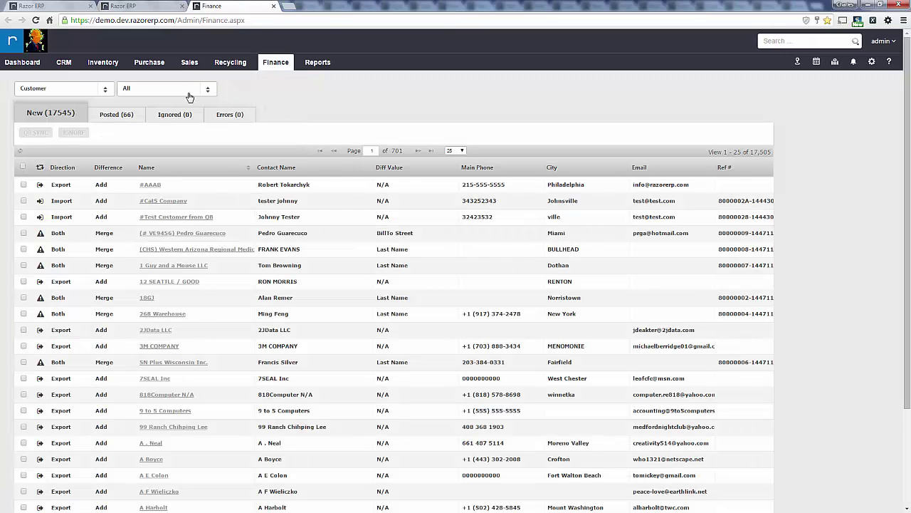
pyautogui.click(108, 90)
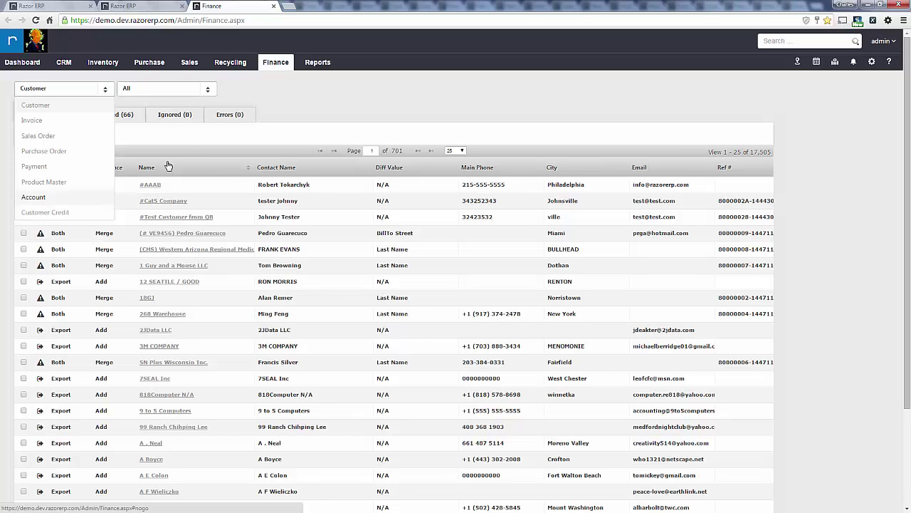
pyautogui.click(311, 115)
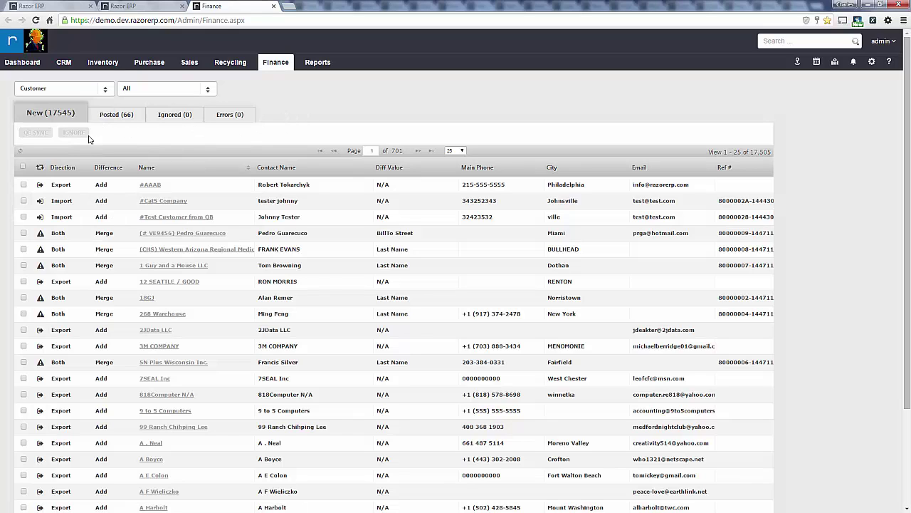
# - Sync the customers #AAAB and #Cat5 Company with QuickBooks, and check #AAAB in the remote QuickBooks customer list
pyautogui.click(24, 186)
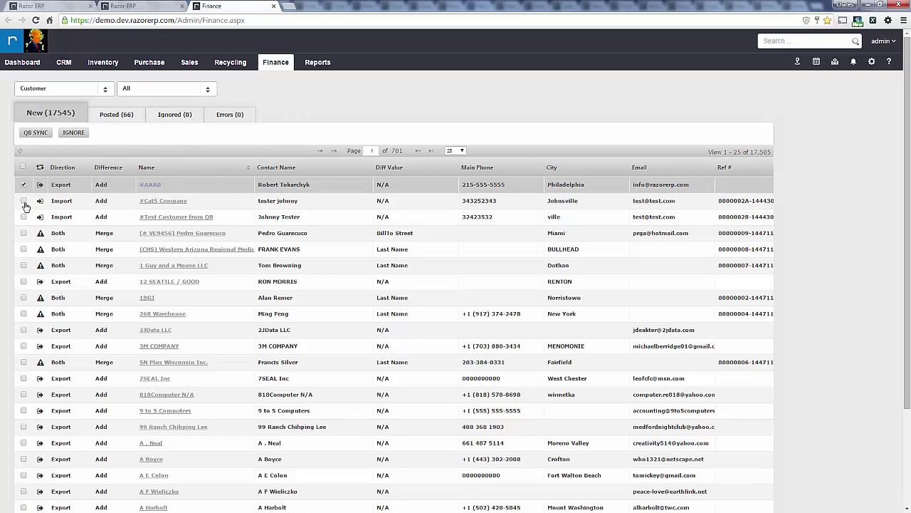
pyautogui.click(23, 202)
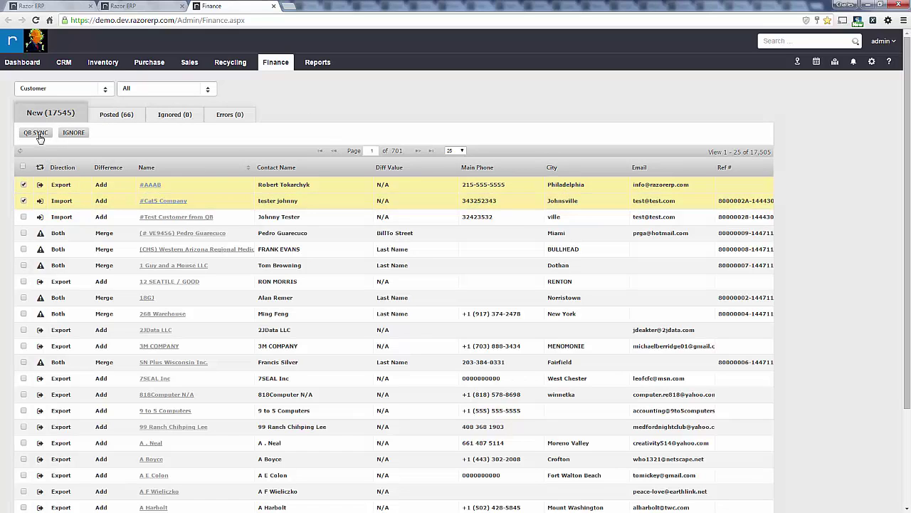
pyautogui.click(45, 135)
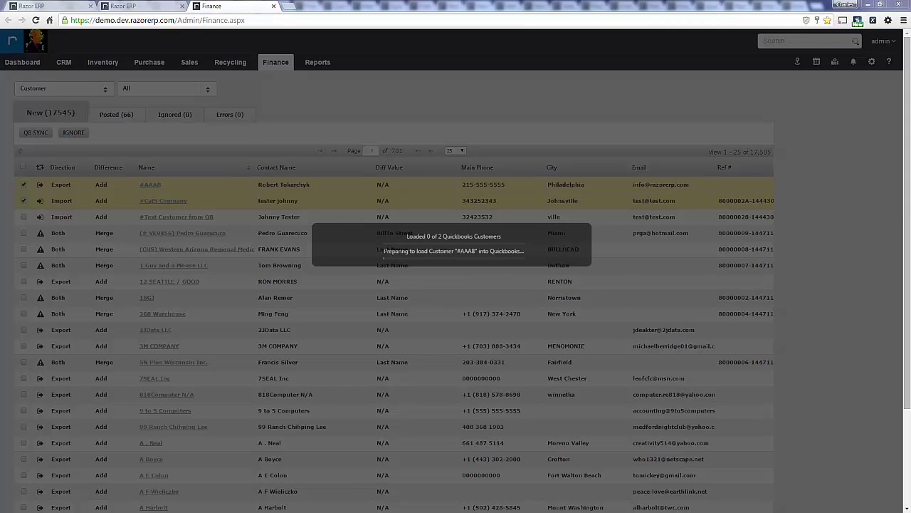
pyautogui.moveTo(910, 384); pyautogui.dragTo(675, 42)
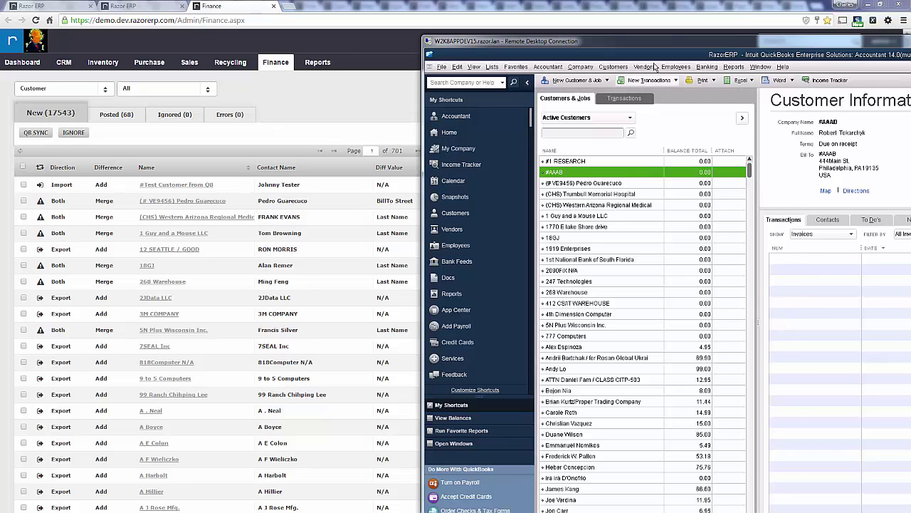
pyautogui.moveTo(626, 42); pyautogui.dragTo(910, 423)
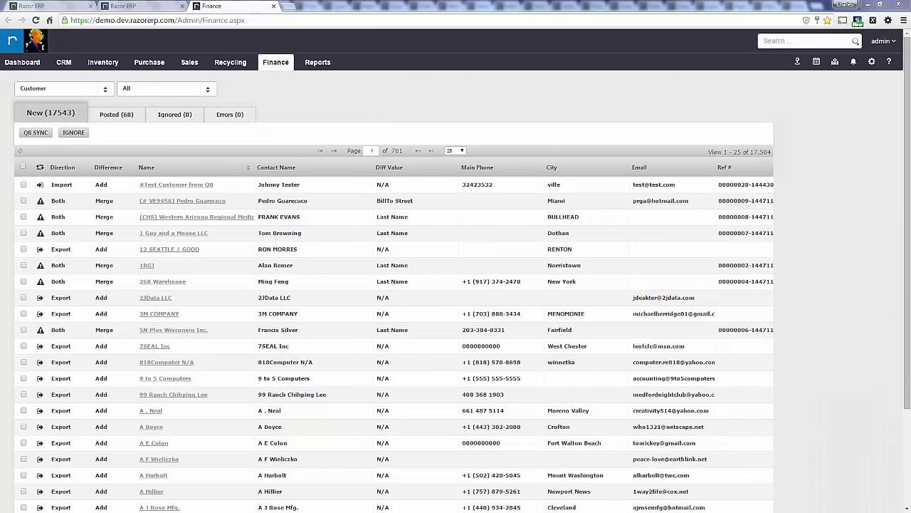
# - Show the Invoice records and sync the first listed sales invoice with QuickBooks
pyautogui.click(92, 96)
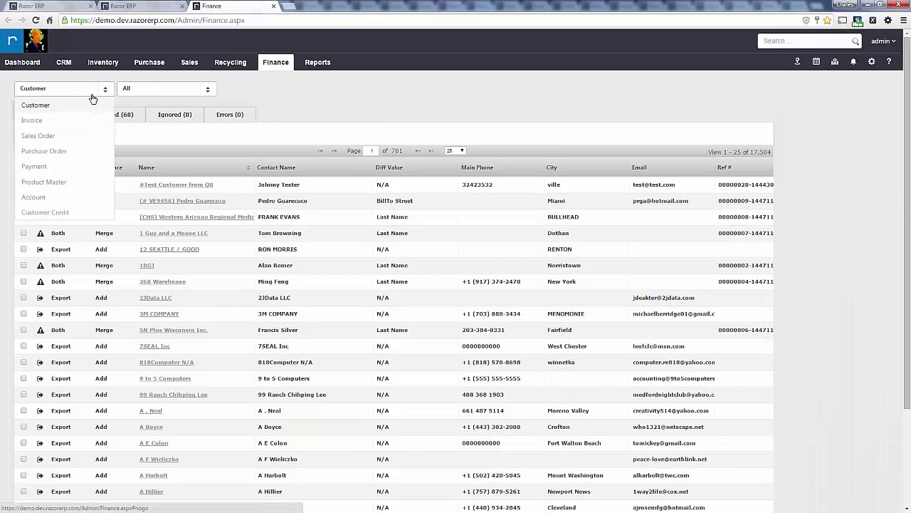
pyautogui.click(70, 123)
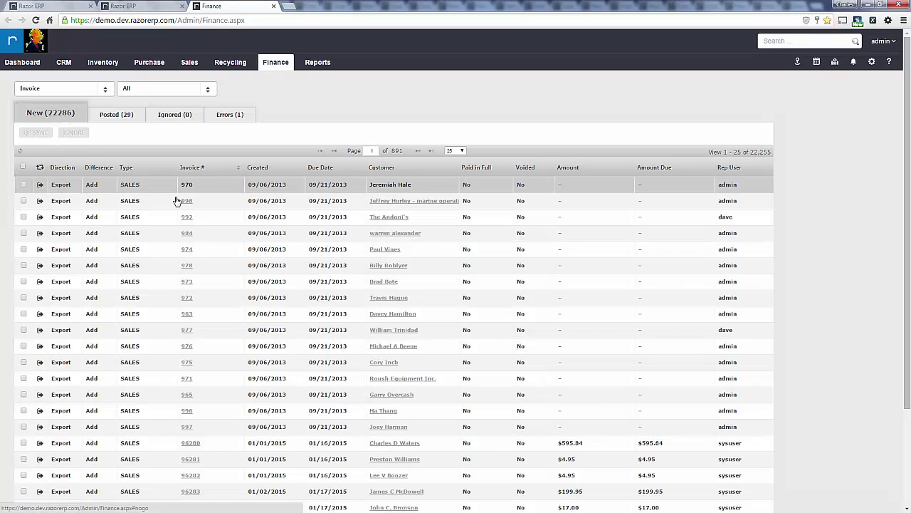
pyautogui.click(153, 188)
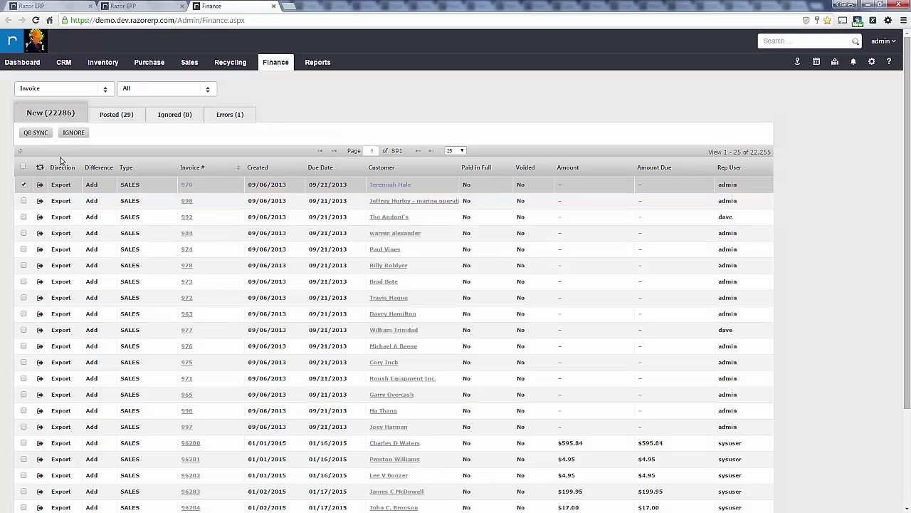
pyautogui.click(47, 134)
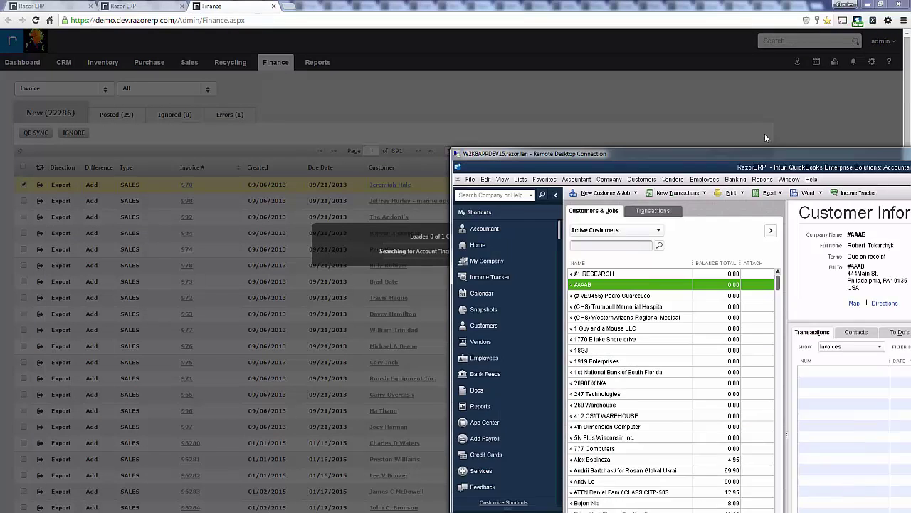
# - Switch to the remote QuickBooks session, enlarge it and open the synced customer's exported invoice
pyautogui.moveTo(786, 152); pyautogui.dragTo(793, 22)
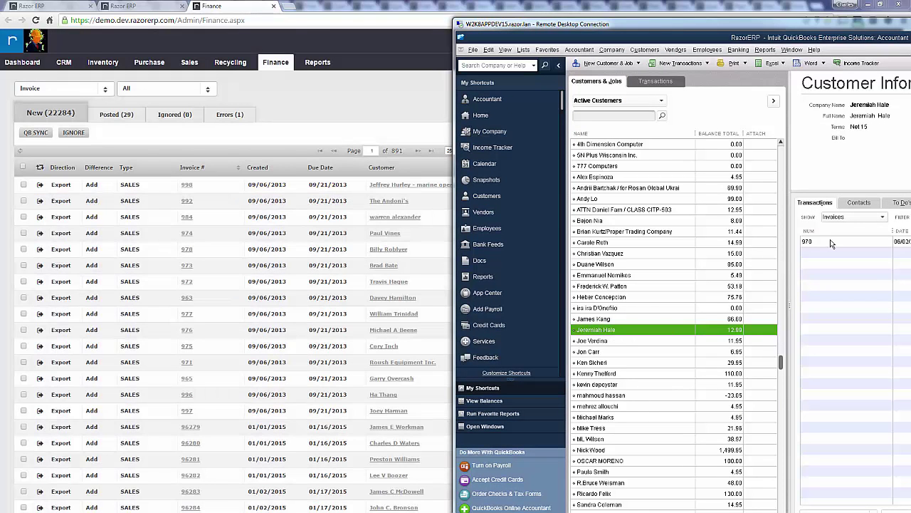
pyautogui.click(830, 239)
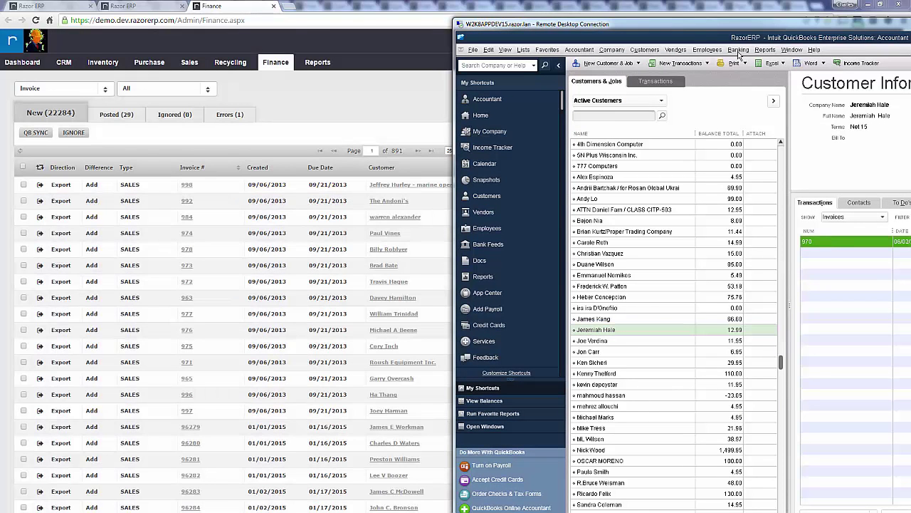
pyautogui.moveTo(696, 24); pyautogui.dragTo(349, 0)
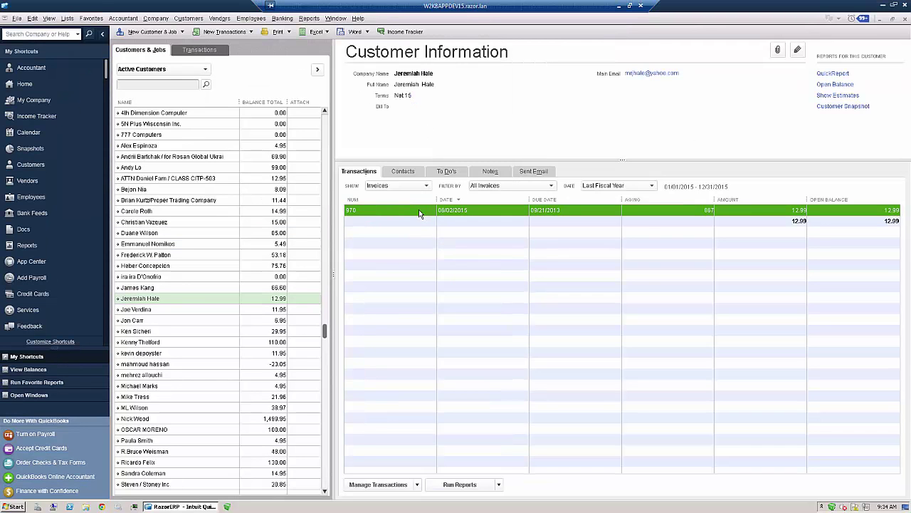
pyautogui.doubleClick(419, 209)
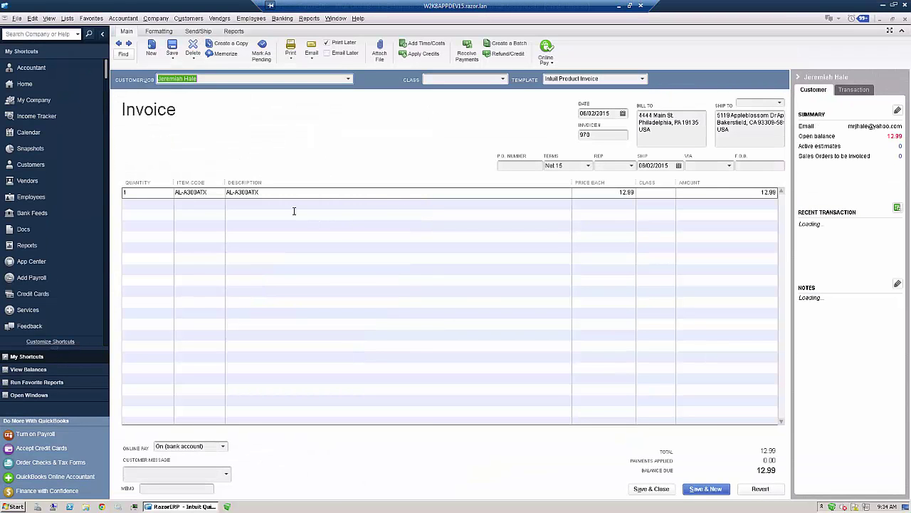
# - Review the invoice's item description, P.O. number, customer message and billing address, and return to Razor ERP's Finance page
pyautogui.click(265, 194)
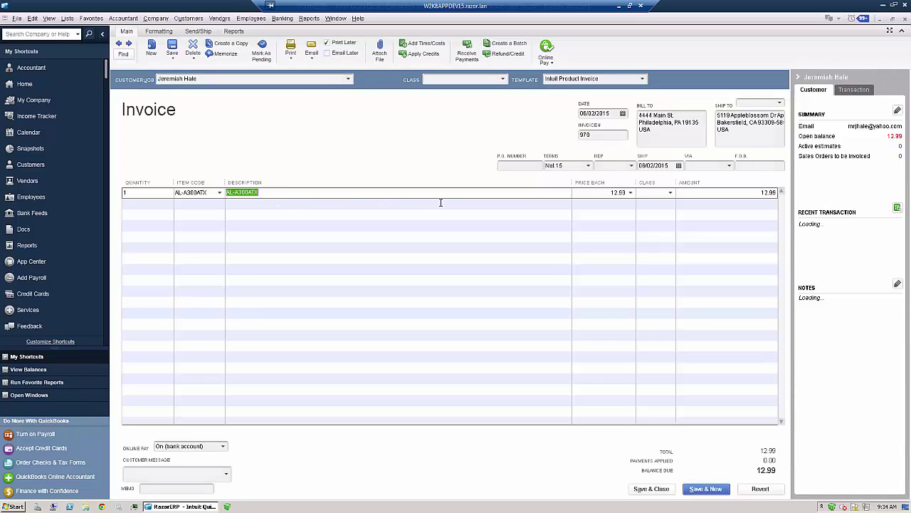
pyautogui.click(531, 165)
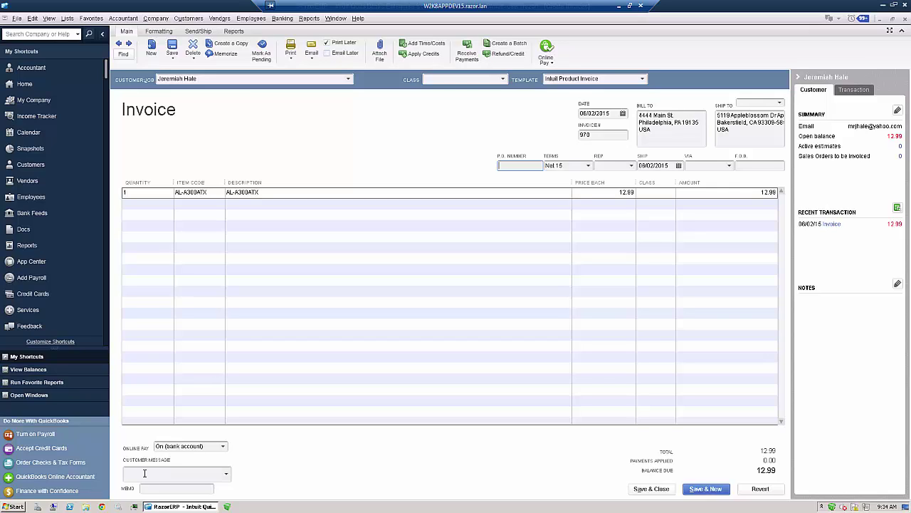
pyautogui.click(156, 470)
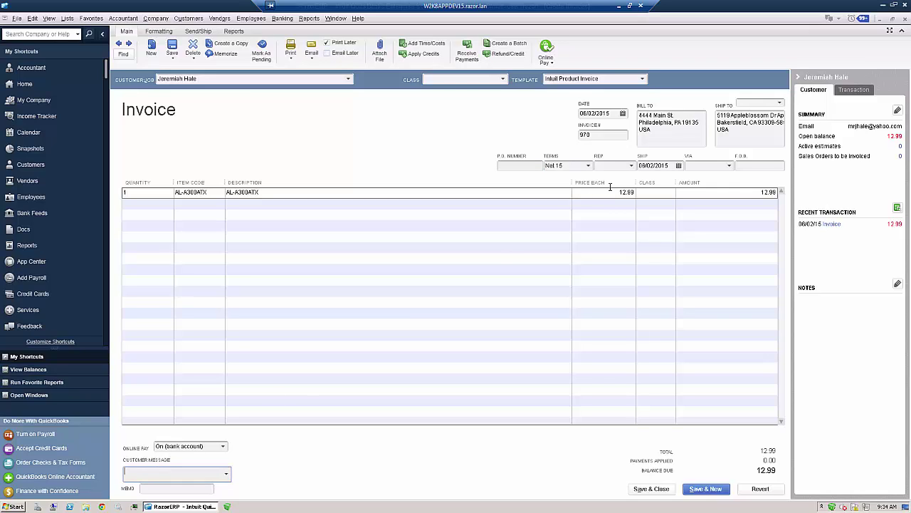
pyautogui.click(681, 115)
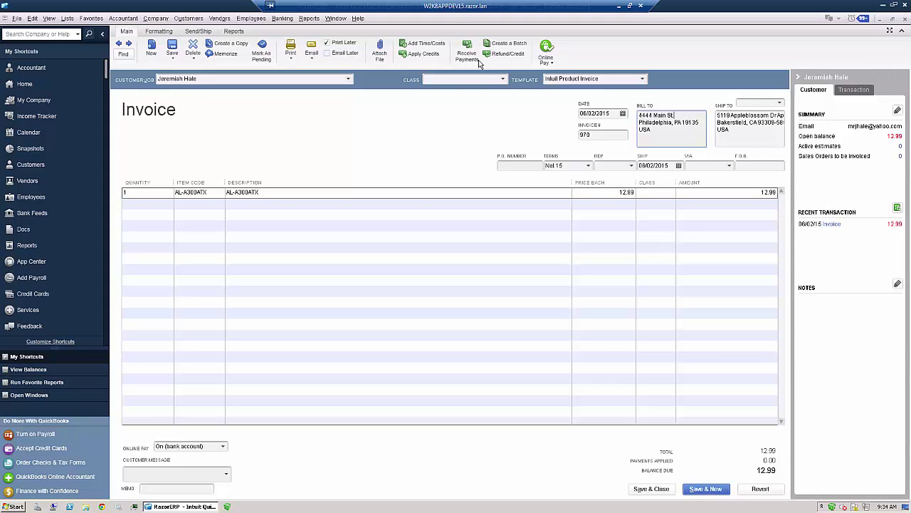
pyautogui.doubleClick(449, 10)
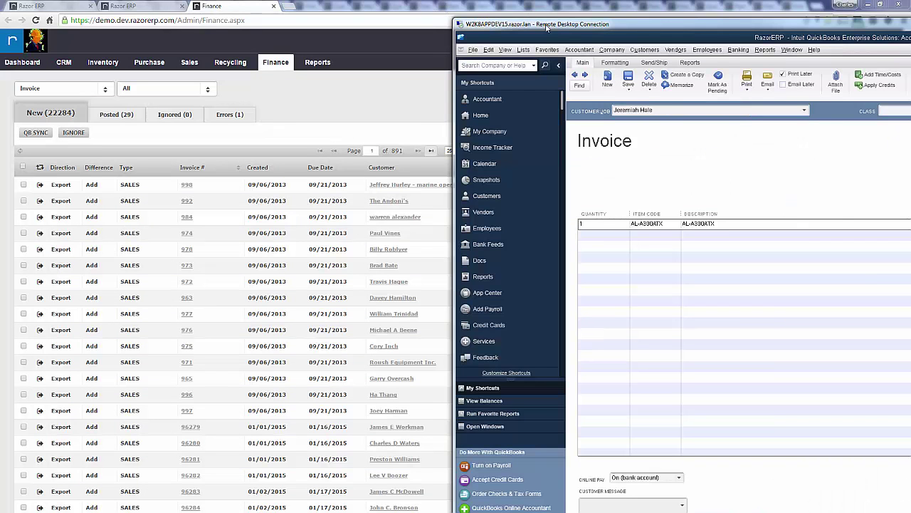
pyautogui.moveTo(547, 27); pyautogui.dragTo(910, 257)
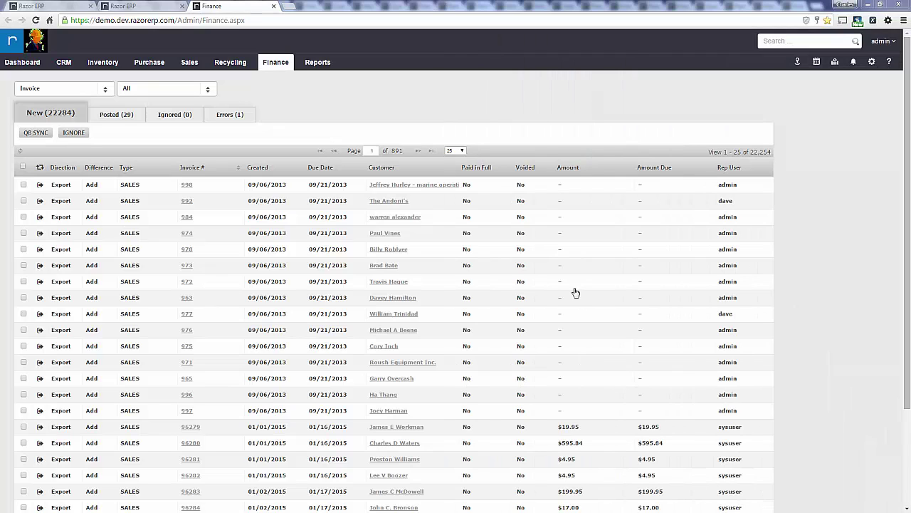